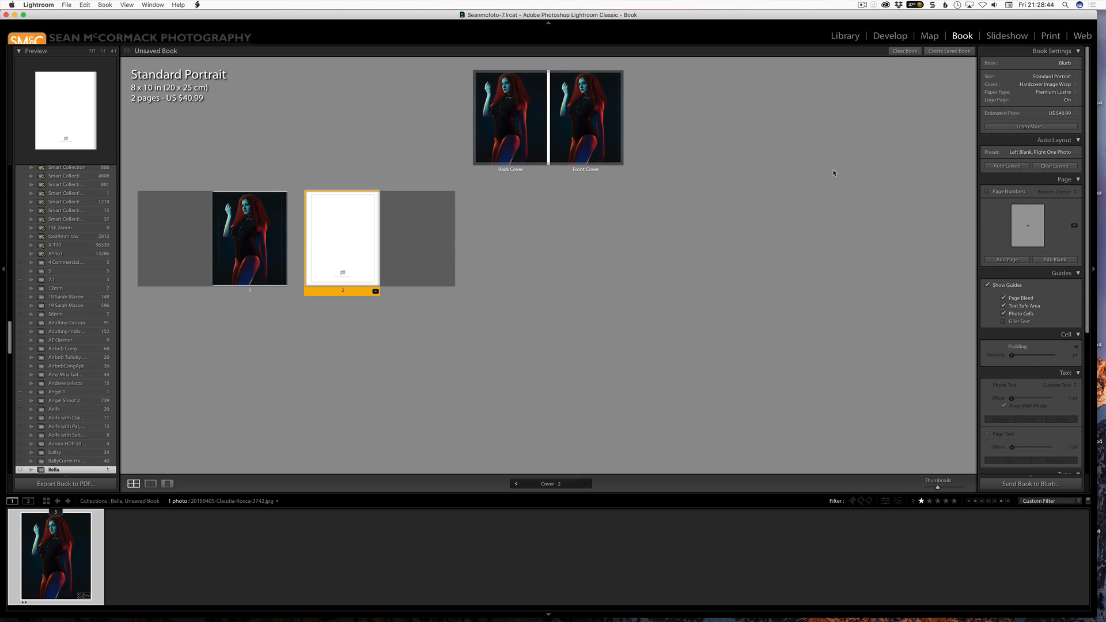
Open page 1 of the book in single-page view and set its photo cell padding to 45 pt.
double_click(262, 253)
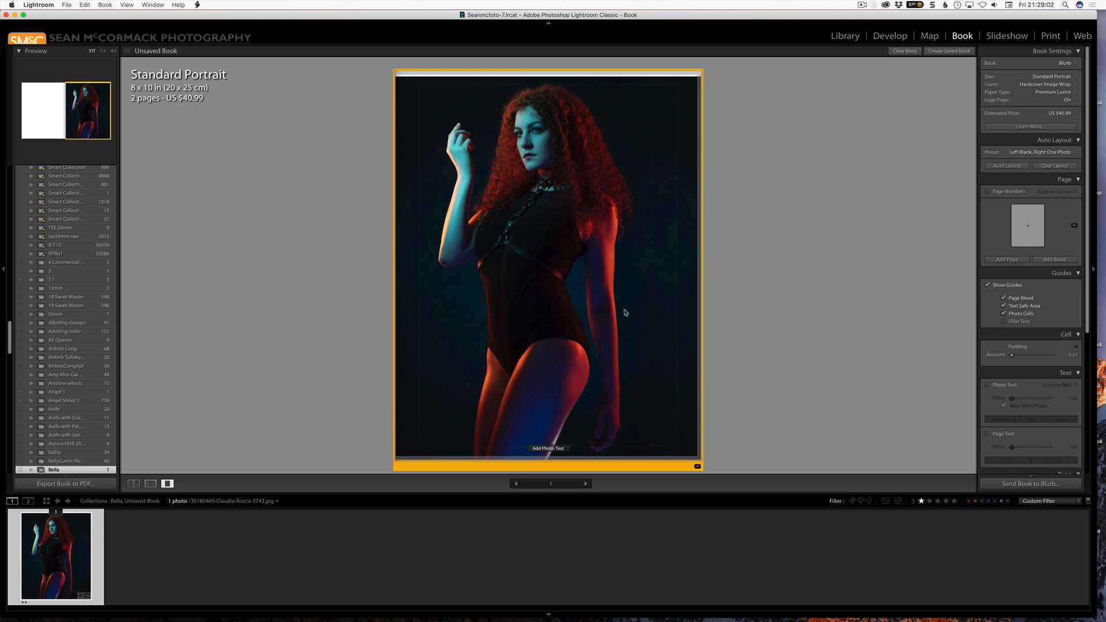
left_click_drag(625, 309, 640, 308)
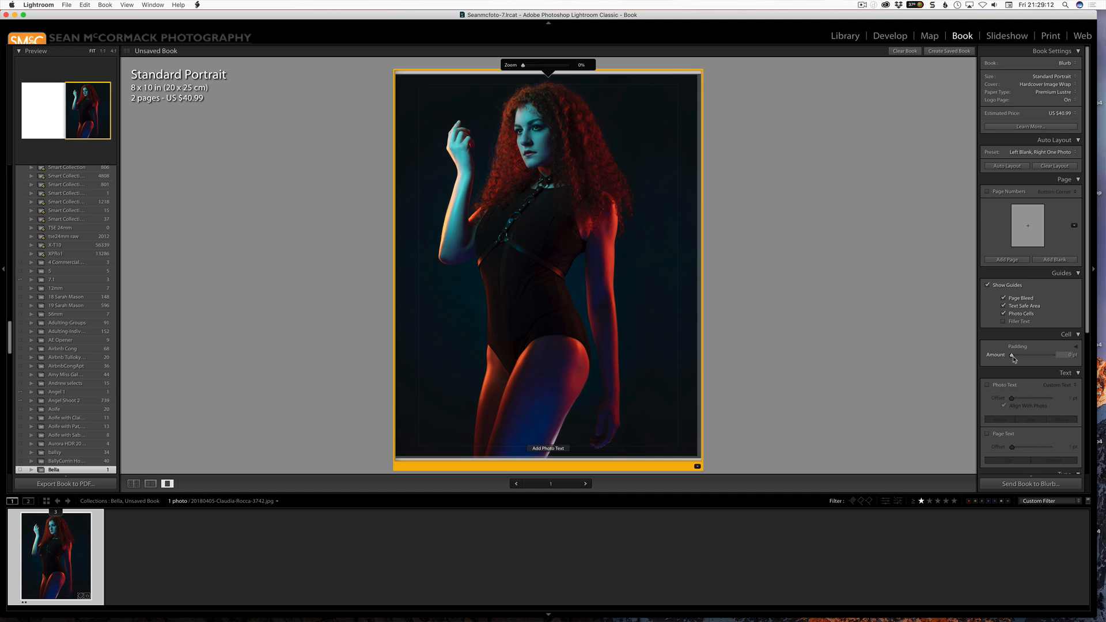
left_click_drag(1014, 360, 1016, 359)
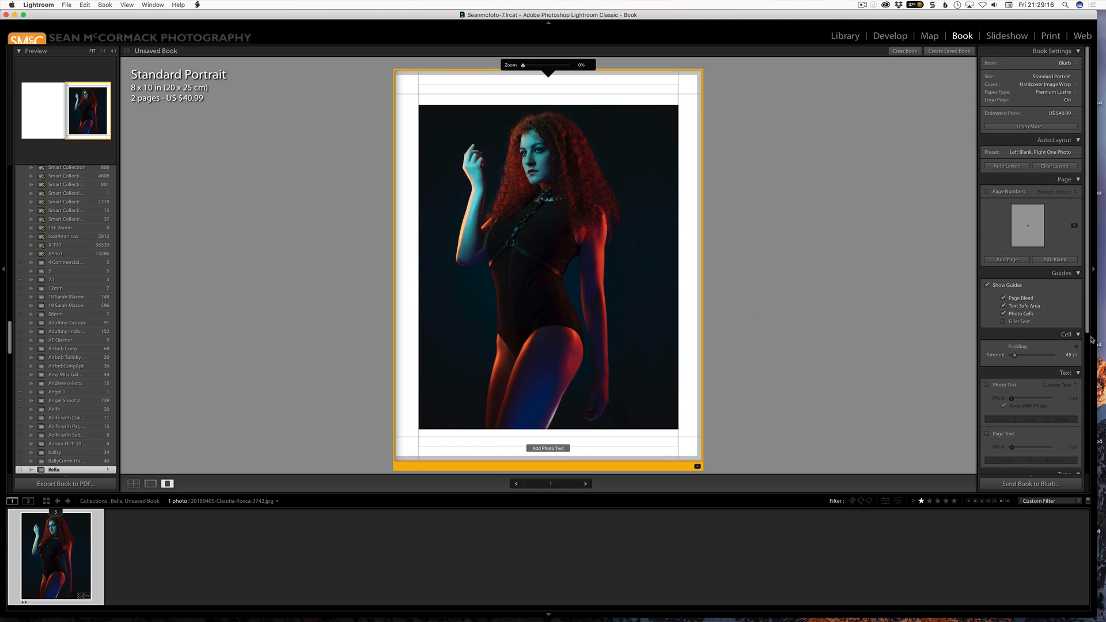
Use the colour photo as page 1's background graphic and set its opacity to 33%.
scroll(1086, 311, "down", 5)
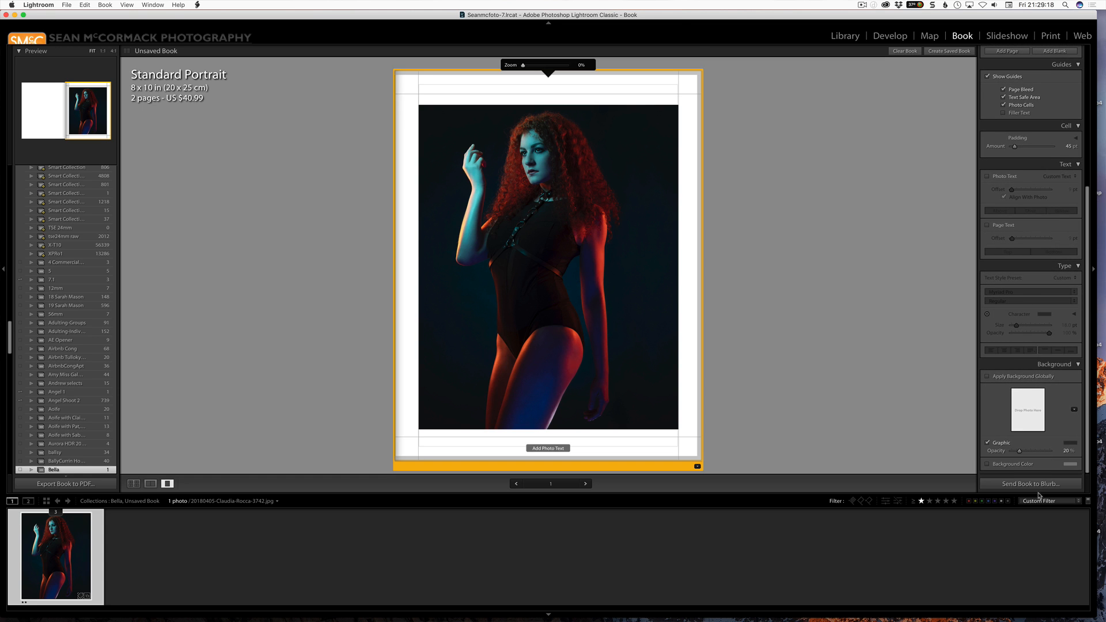
left_click(986, 377)
left_click(987, 376)
left_click_drag(56, 557, 1019, 422)
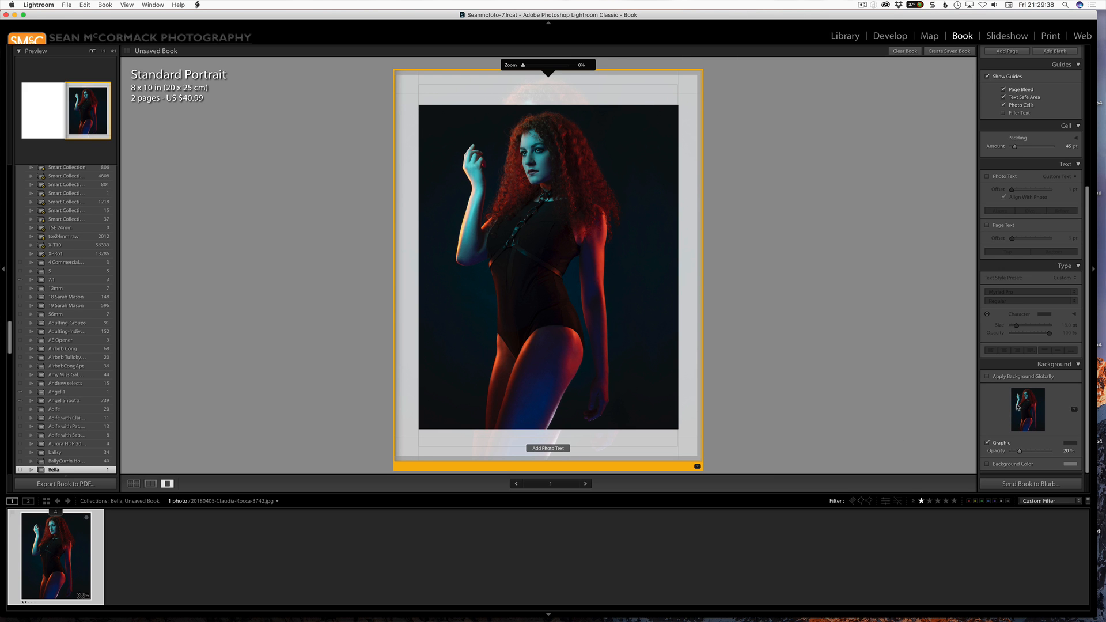
left_click_drag(1018, 450, 1024, 452)
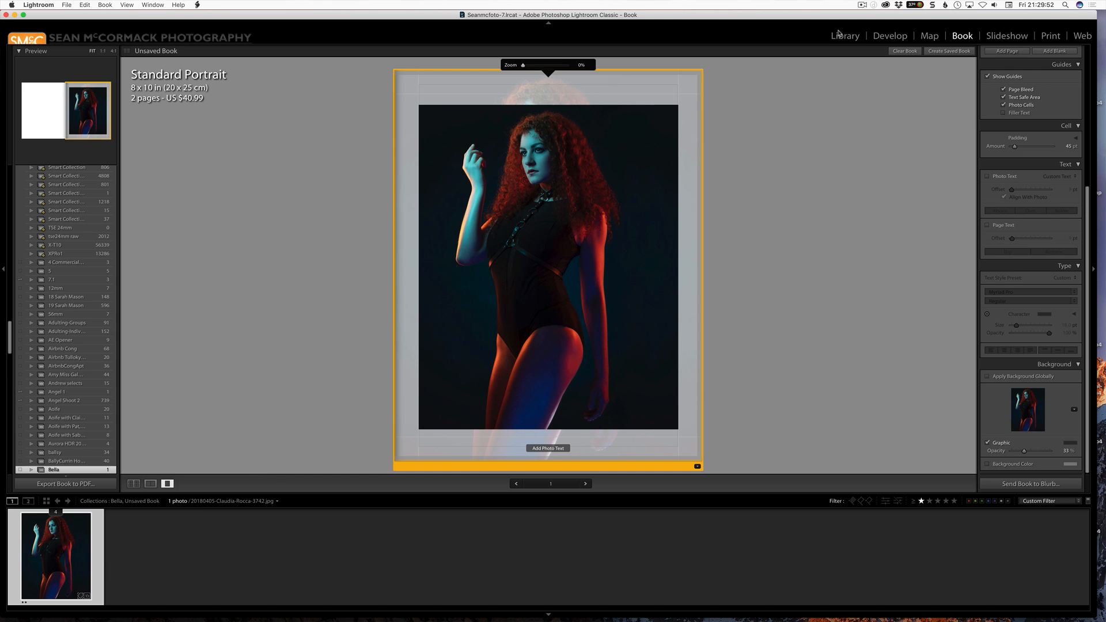
Create a virtual copy of the portrait in the Develop module and convert the copy to black and white.
left_click(888, 36)
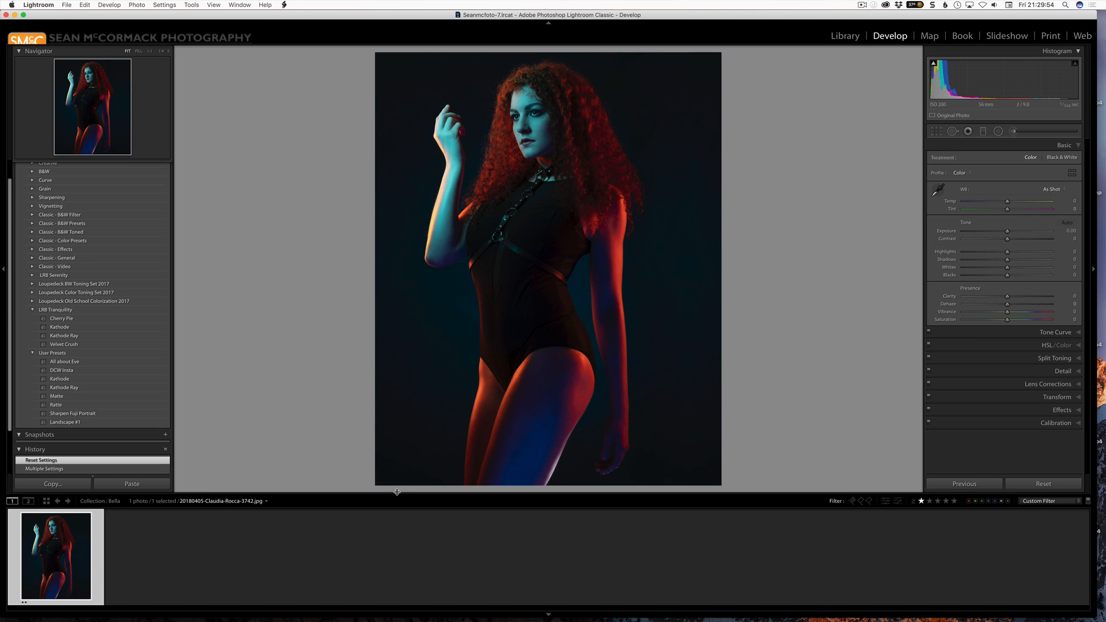
right_click(562, 221)
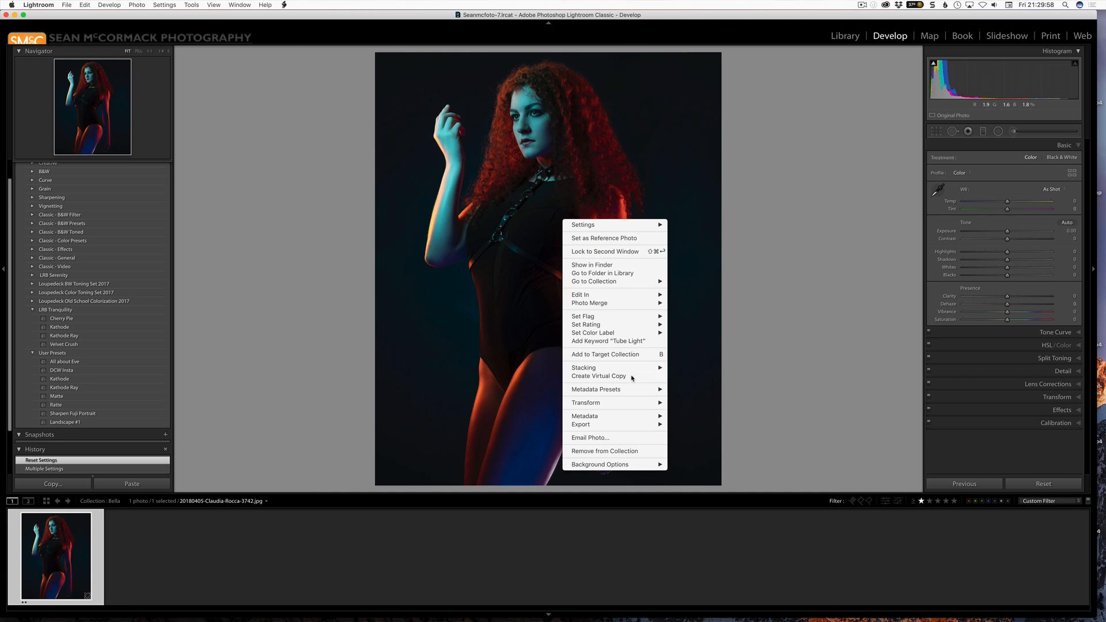
key("Escape")
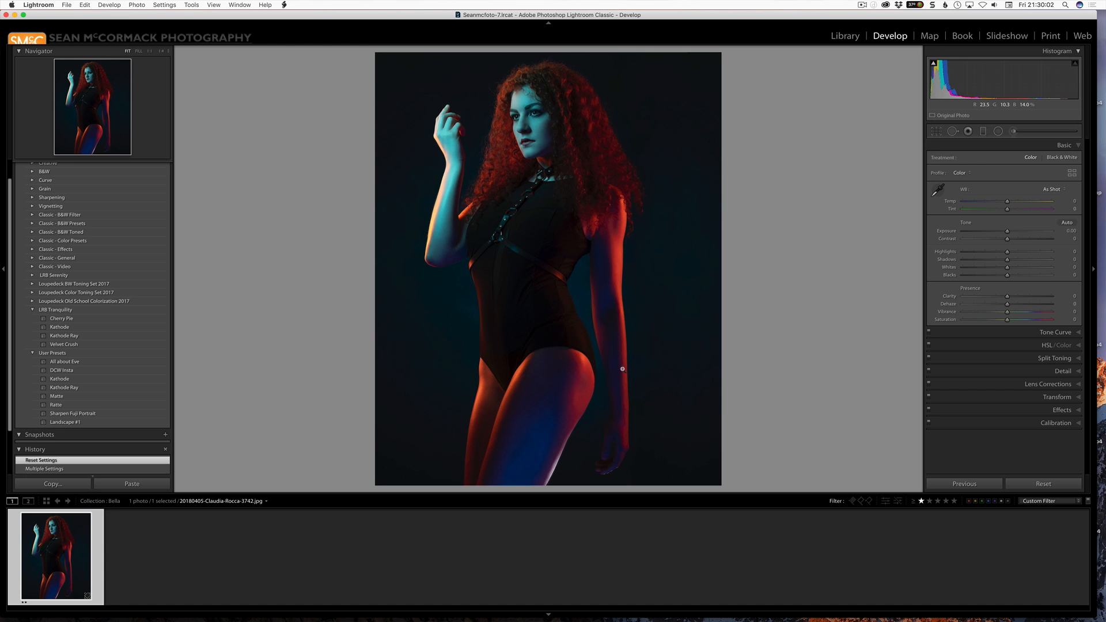
key("super+apostrophe")
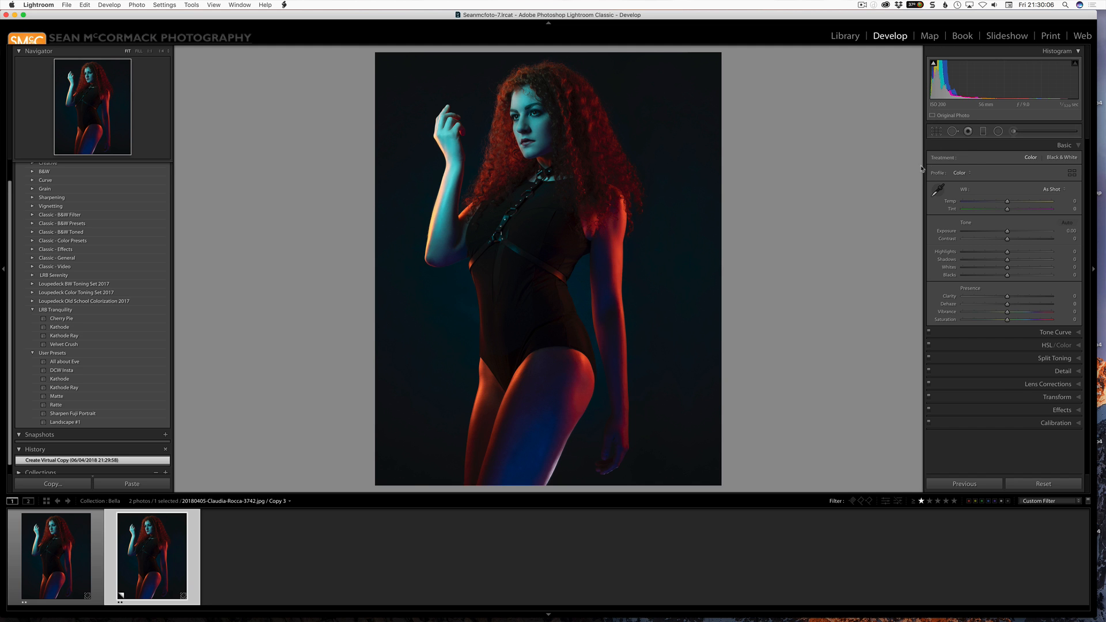
key("v")
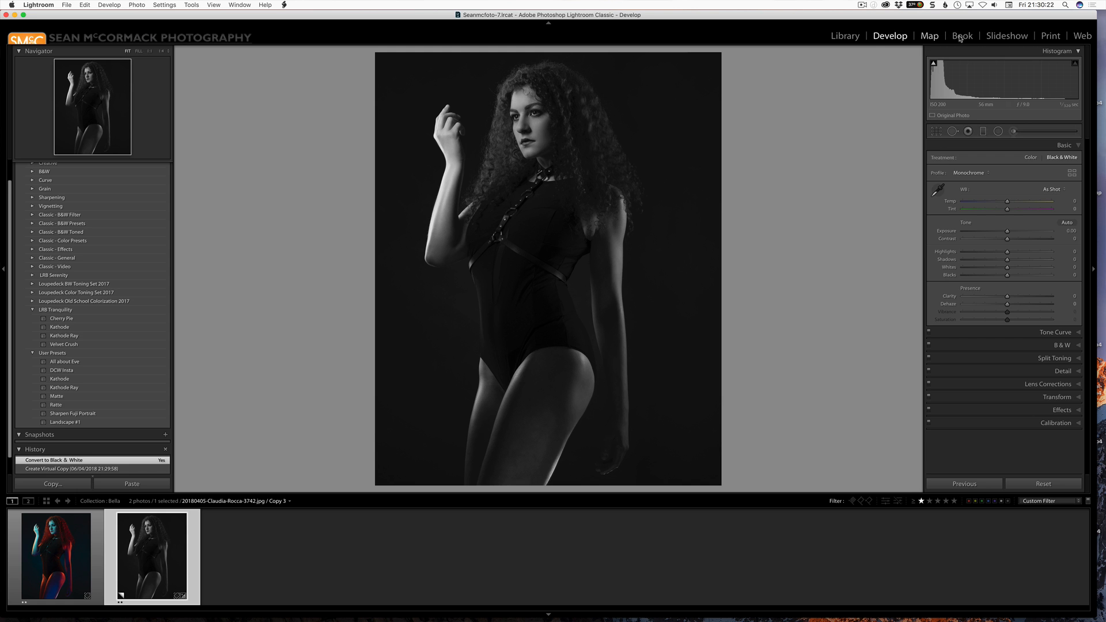
Return to the book and set the black-and-white copy as page 1's background graphic at 26% opacity.
left_click(929, 36)
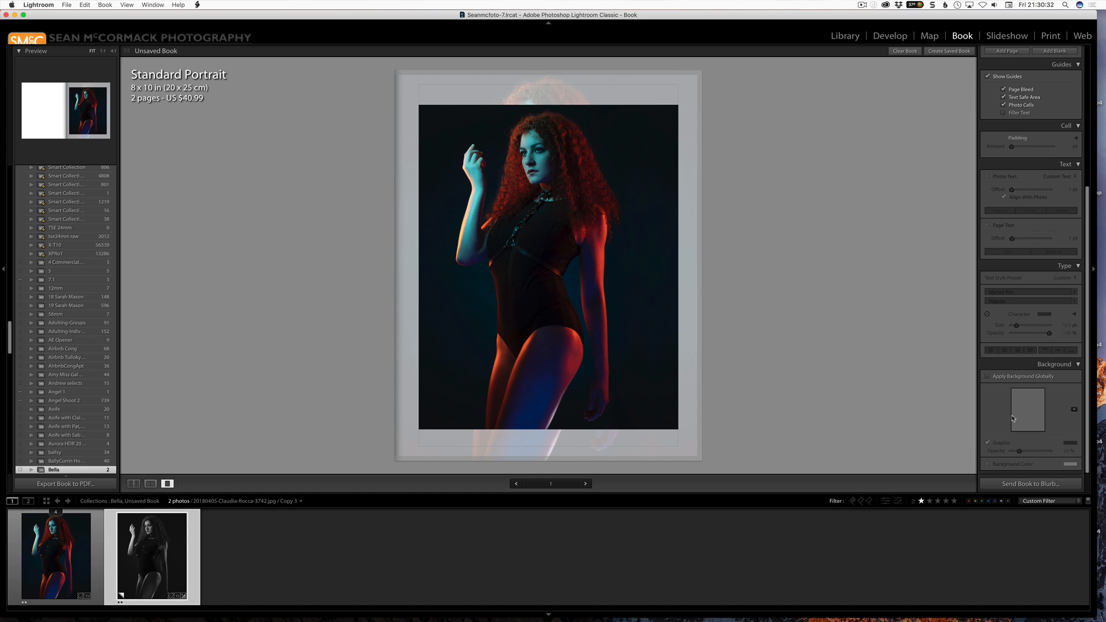
left_click(696, 426)
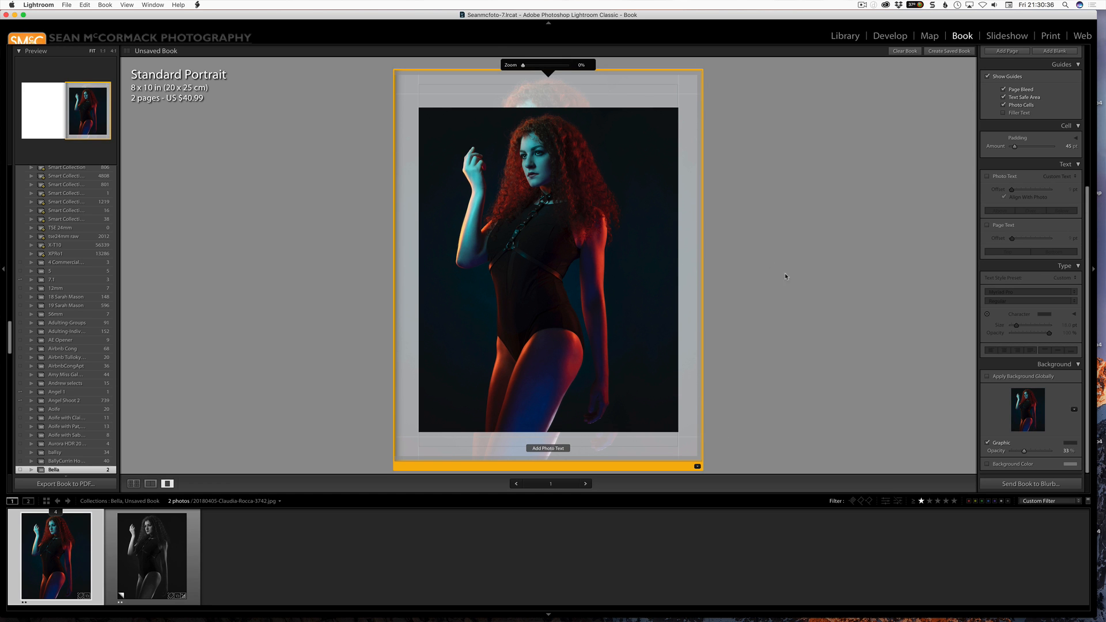
left_click_drag(157, 556, 1035, 424)
mouse_move(1024, 451)
left_mouse_down()
mouse_move(1037, 452)
mouse_move(1023, 455)
left_mouse_up()
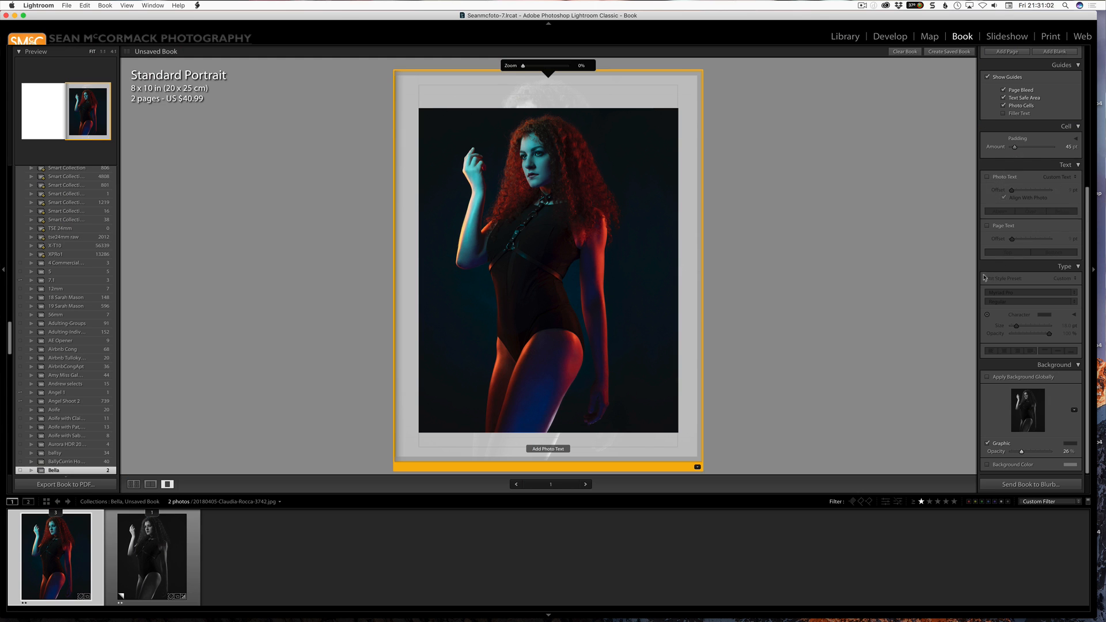
Enable photo text and page text on page 1, and increase the page text offset.
left_click(987, 177)
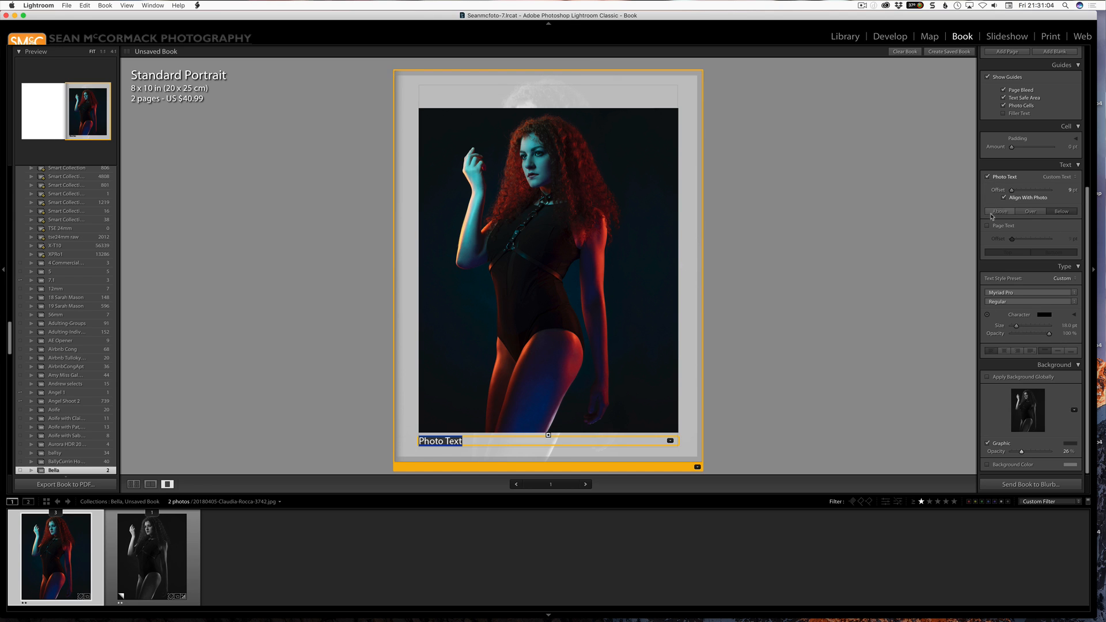
left_click(987, 226)
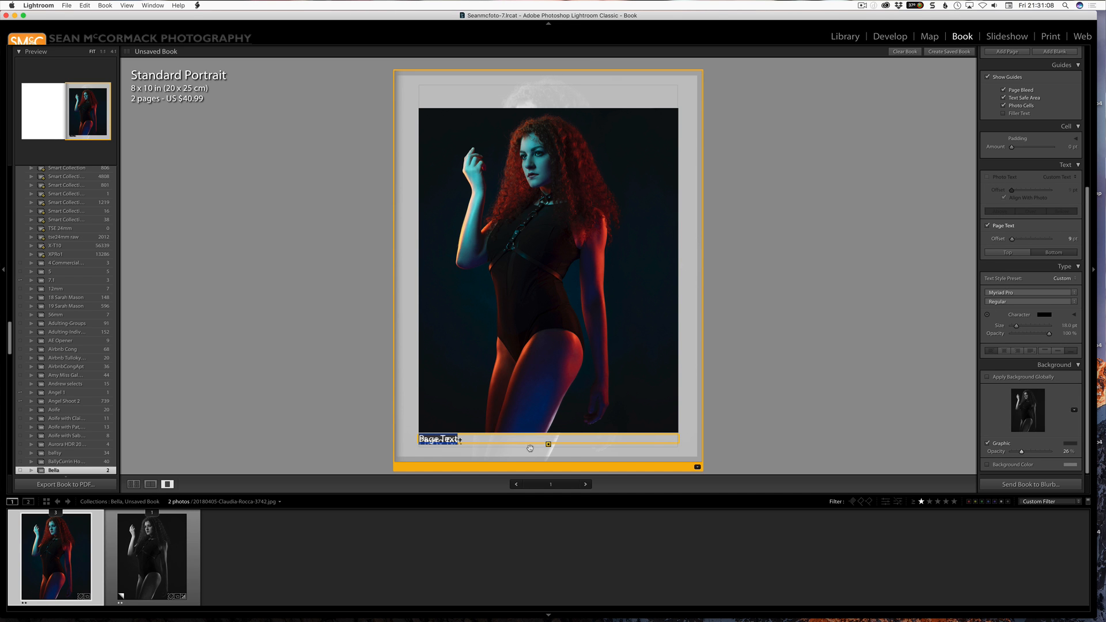
left_click(547, 429)
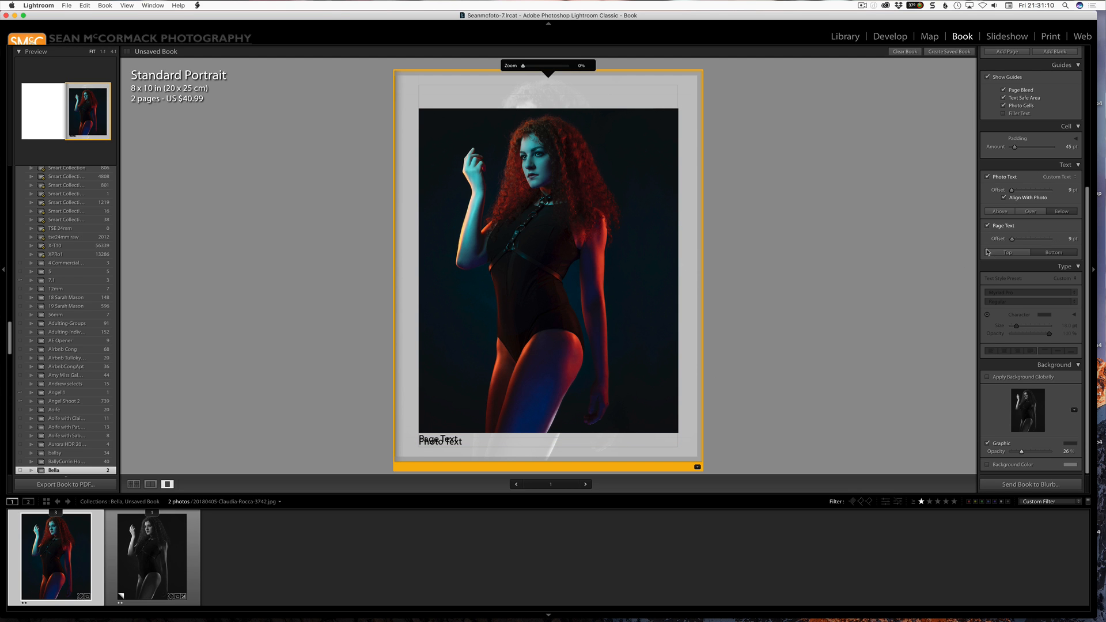
left_click_drag(1011, 238, 1045, 225)
Apply the Landscape #1 user preset to the colour photo in Develop and reveal its preset file in Finder.
left_click(890, 36)
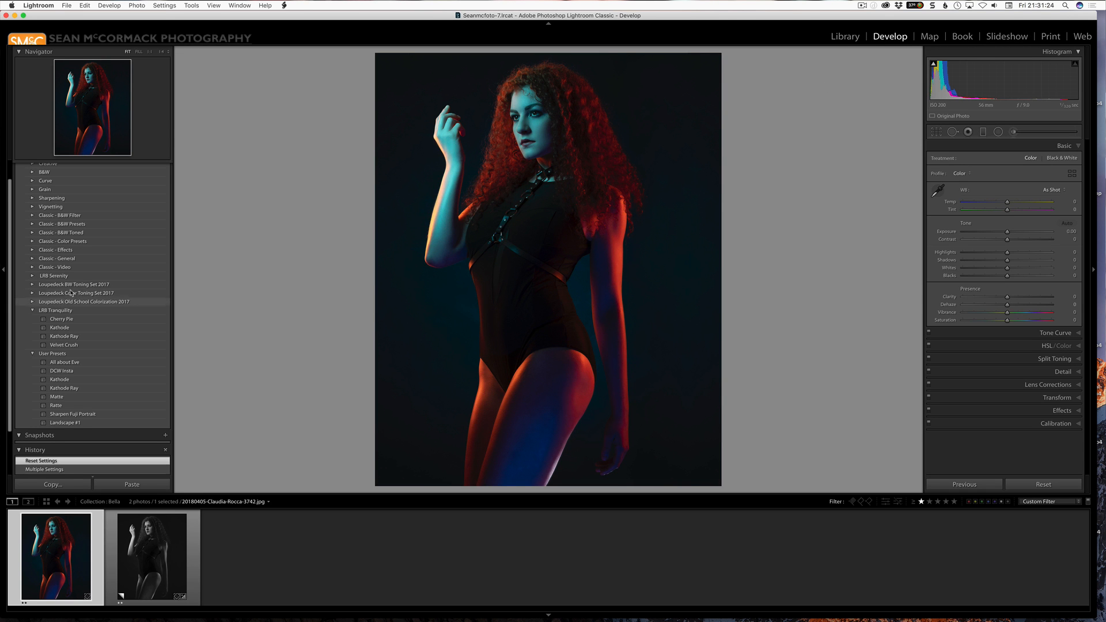
left_click_drag(8, 235, 9, 252)
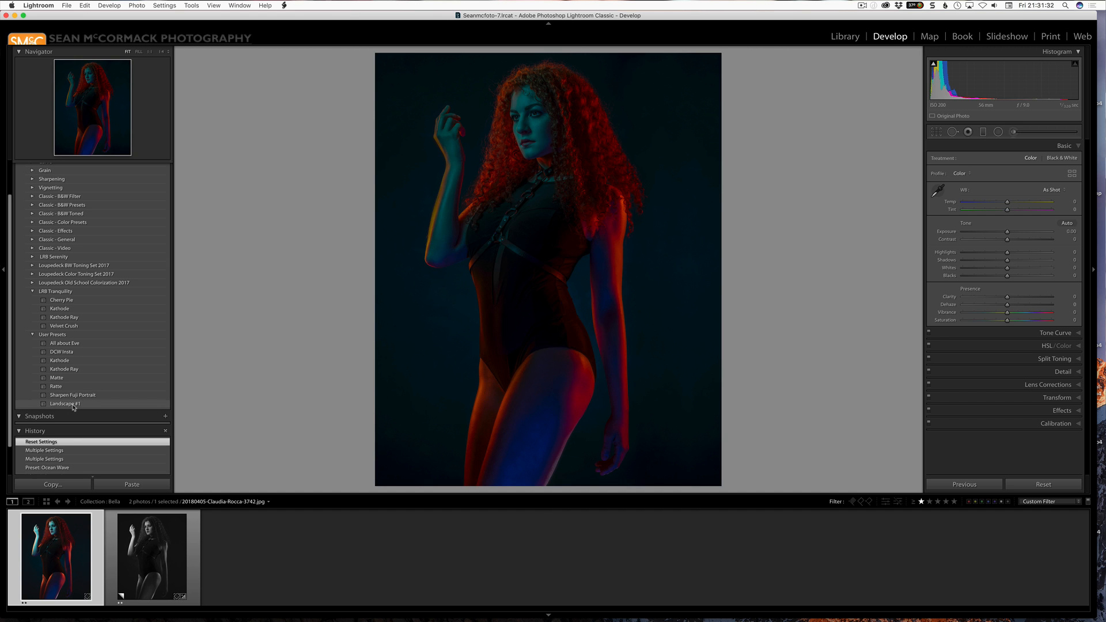
left_click(88, 405)
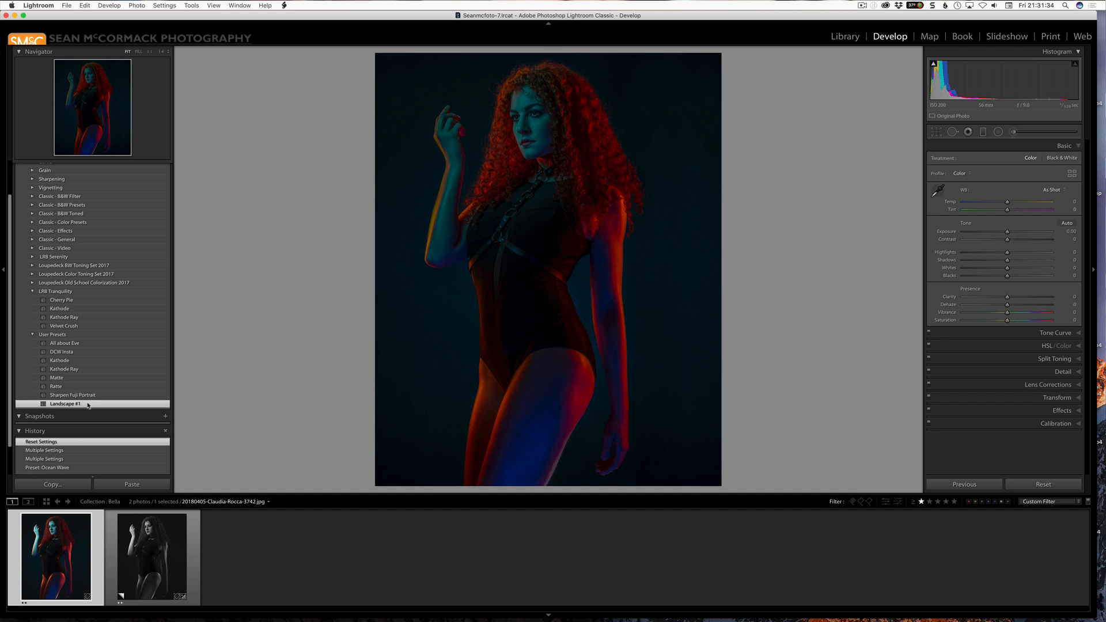
right_click(101, 404)
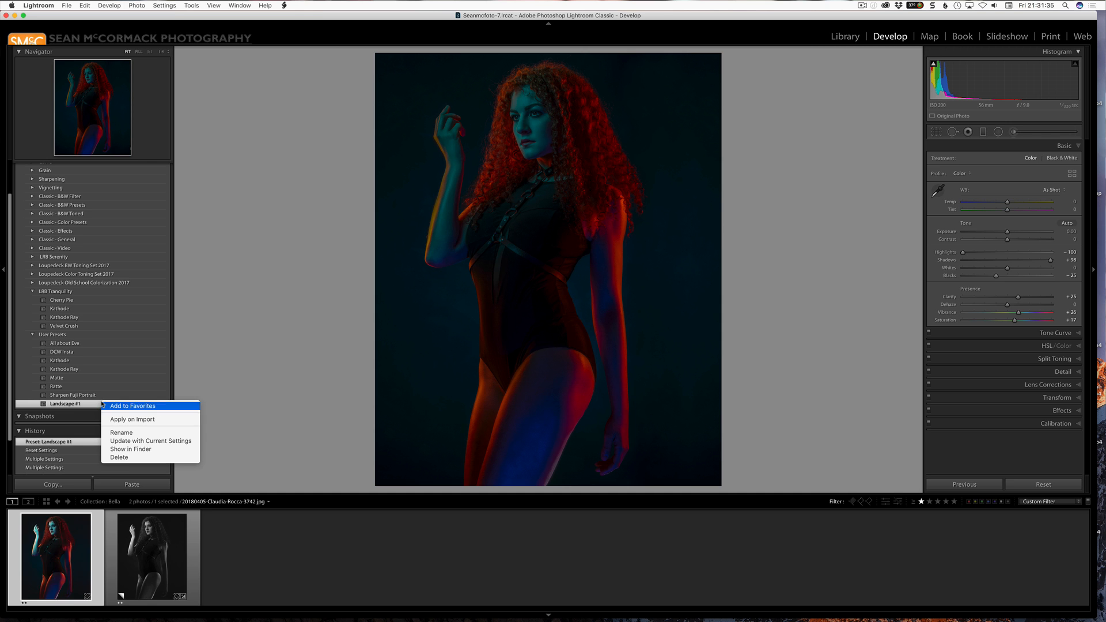
left_click(118, 449)
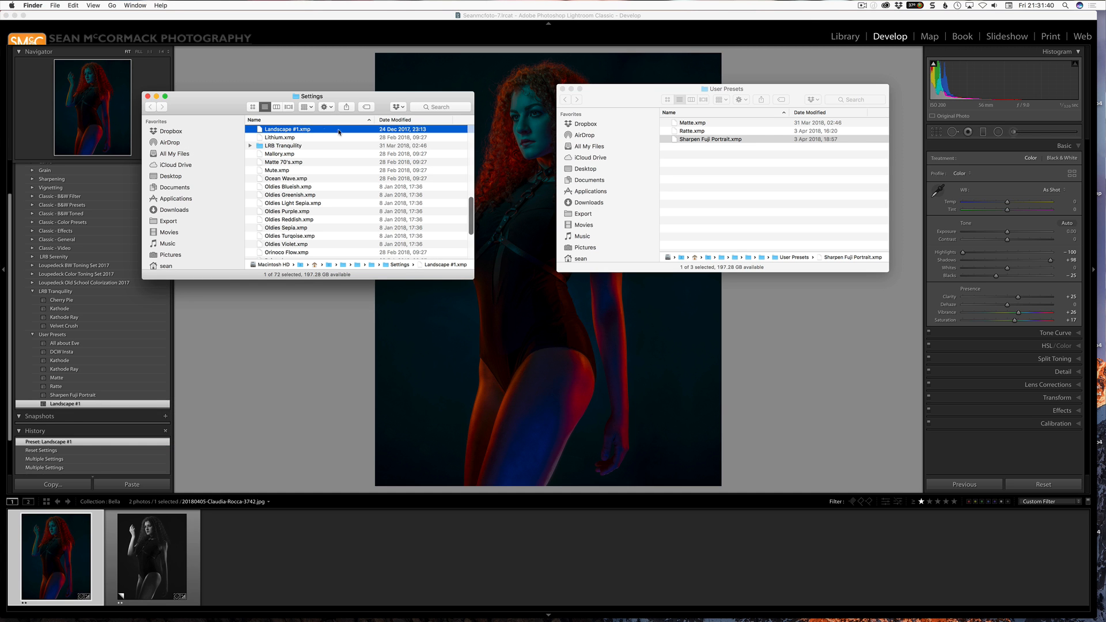
Open Landscape #1.xmp in TextWrangler and examine its preset settings, name and group entries.
left_click_drag(339, 132, 712, 606)
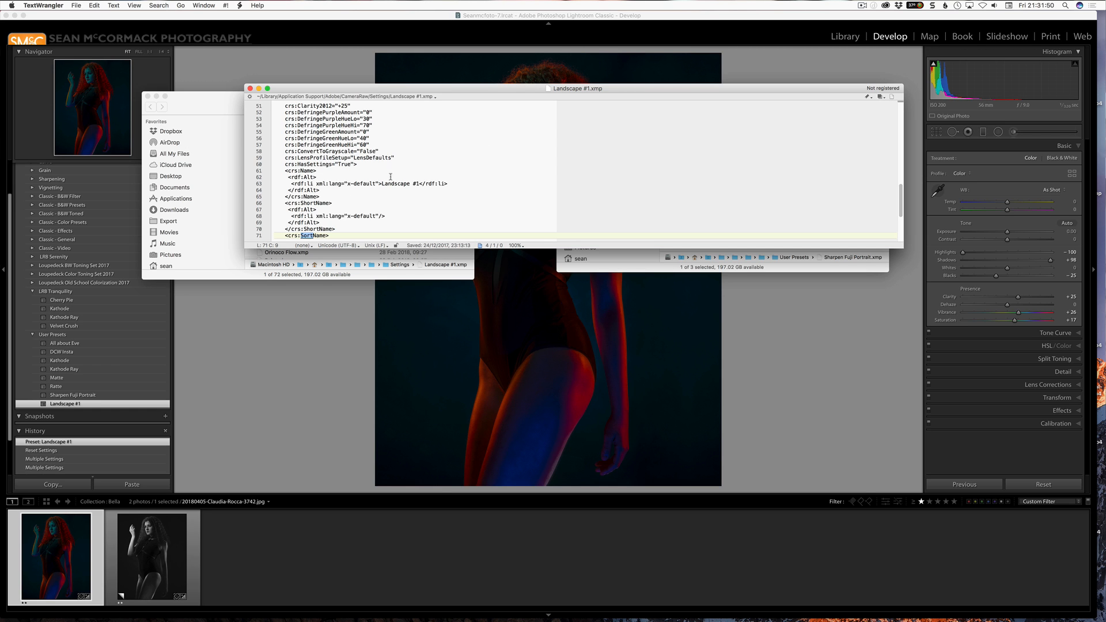
scroll(344, 227, "down", 2)
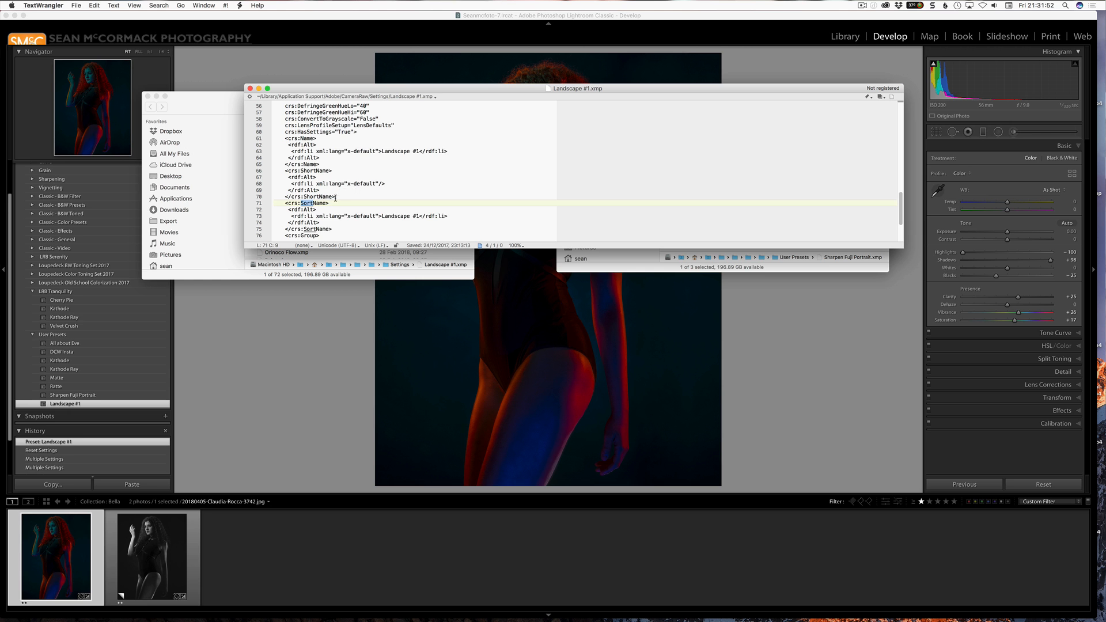
scroll(374, 195, "up", 15)
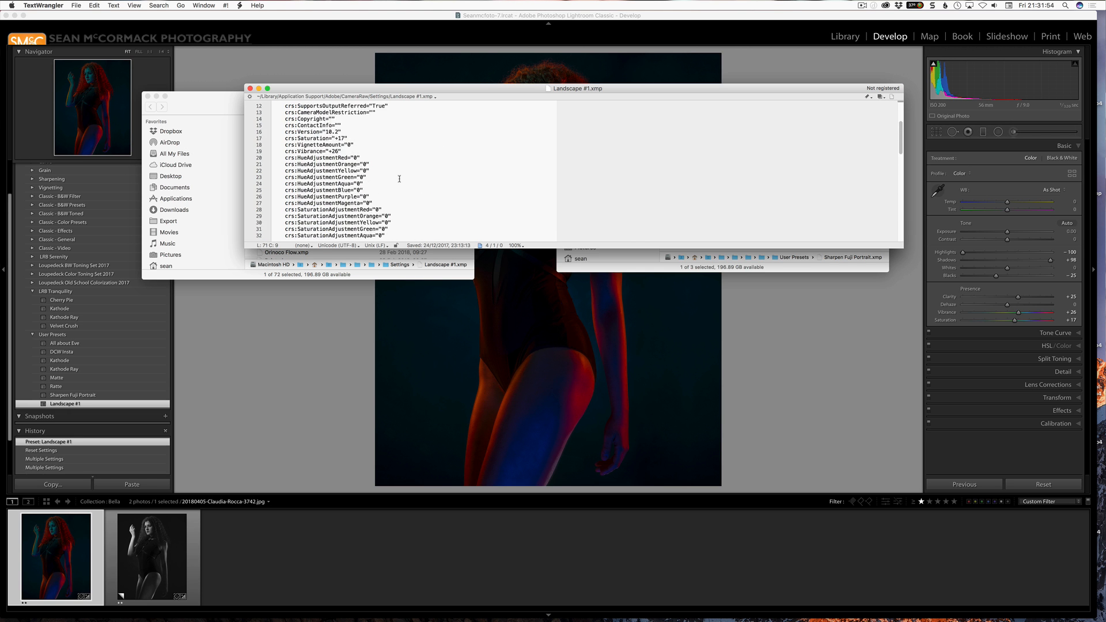
scroll(397, 177, "down", 15)
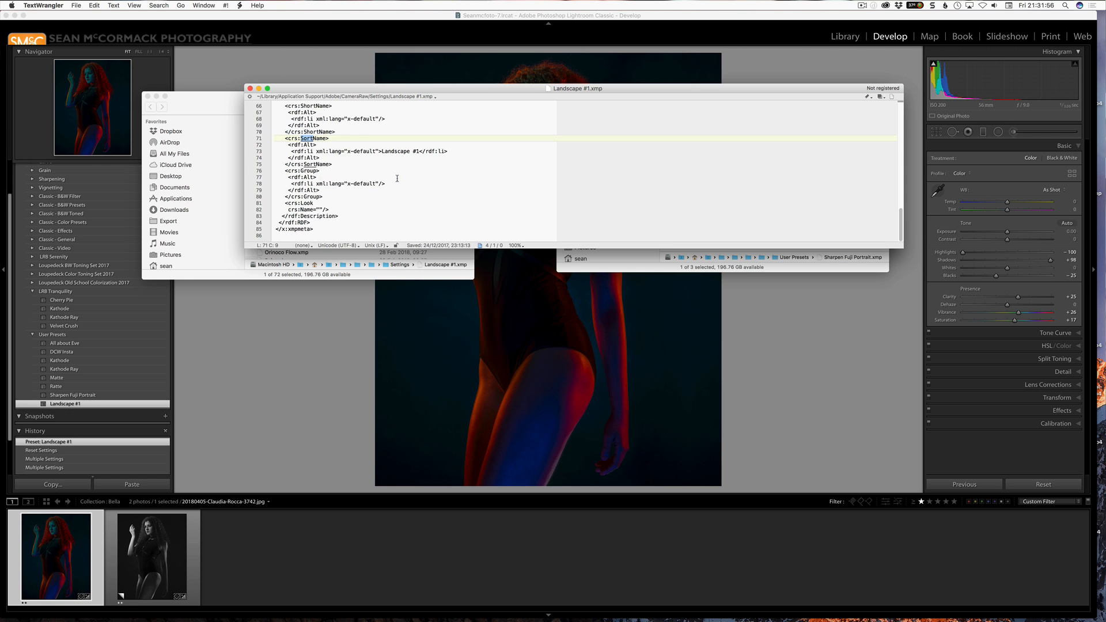
scroll(397, 178, "up", 15)
scroll(399, 178, "up", 1)
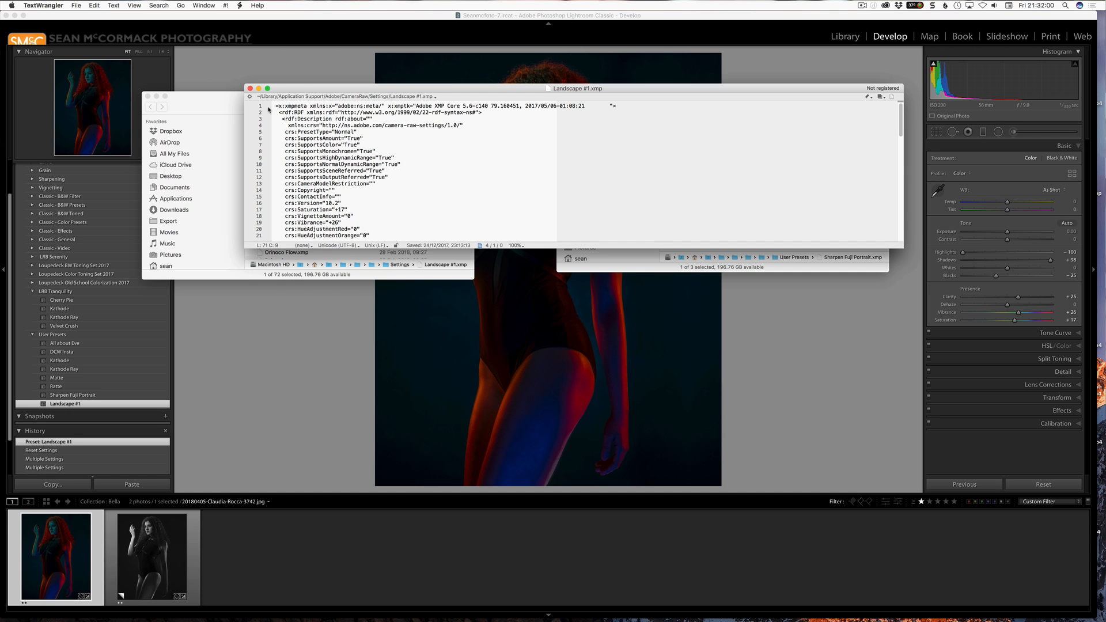
Open Sharpen Fuji Portrait.xmp from the User Presets folder in TextWrangler and examine its cluster and group entries.
left_click_drag(307, 86, 263, 203)
left_click(678, 141)
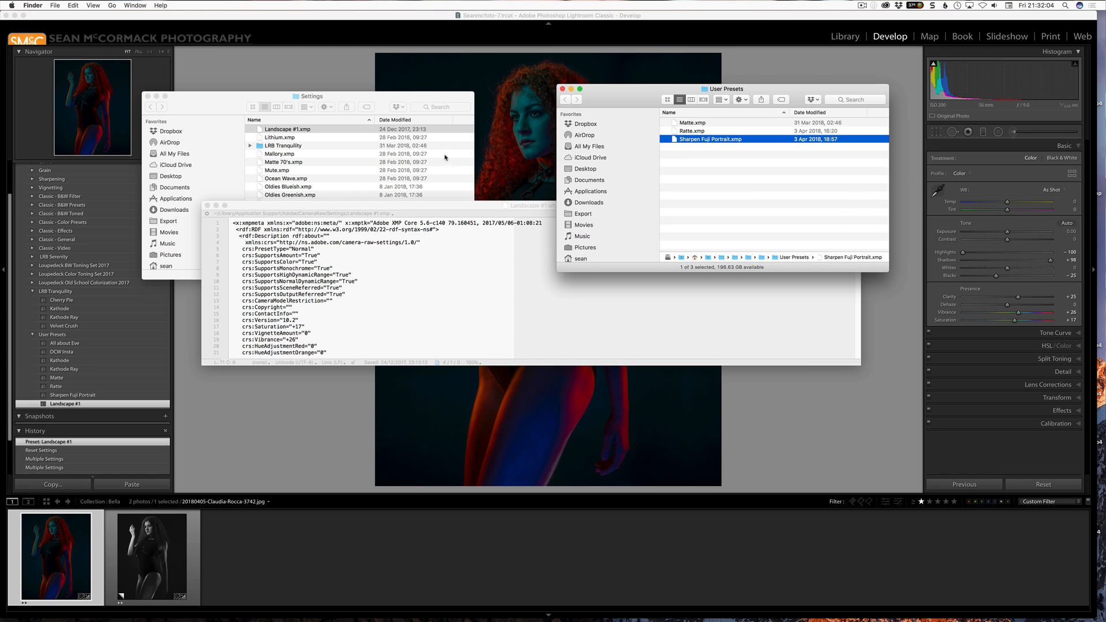
left_click_drag(681, 139, 716, 596)
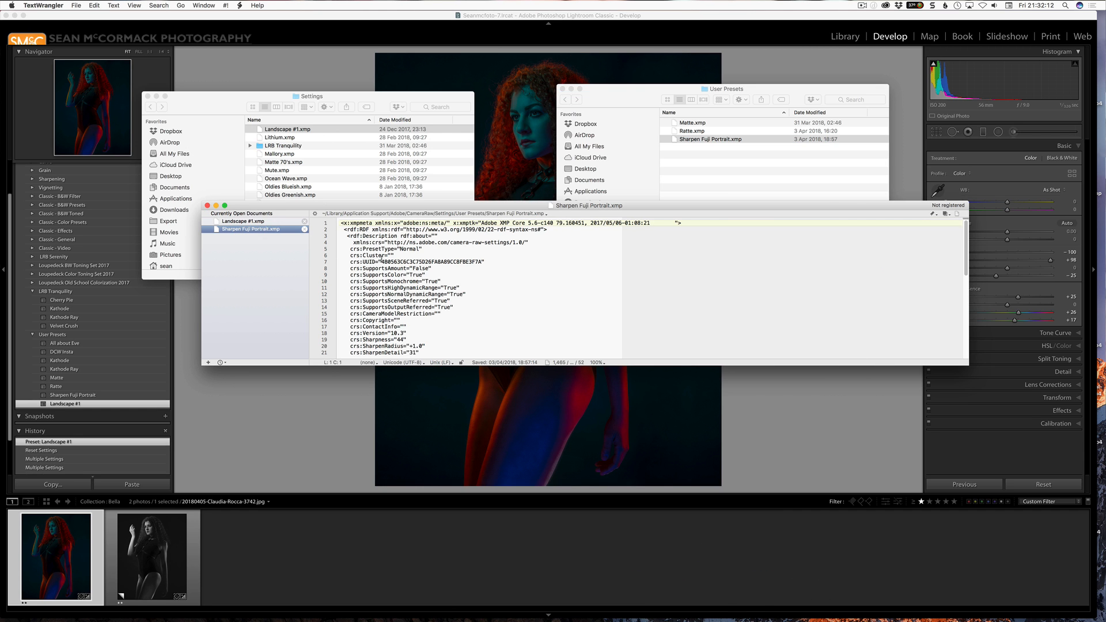
scroll(469, 267, "down", 10)
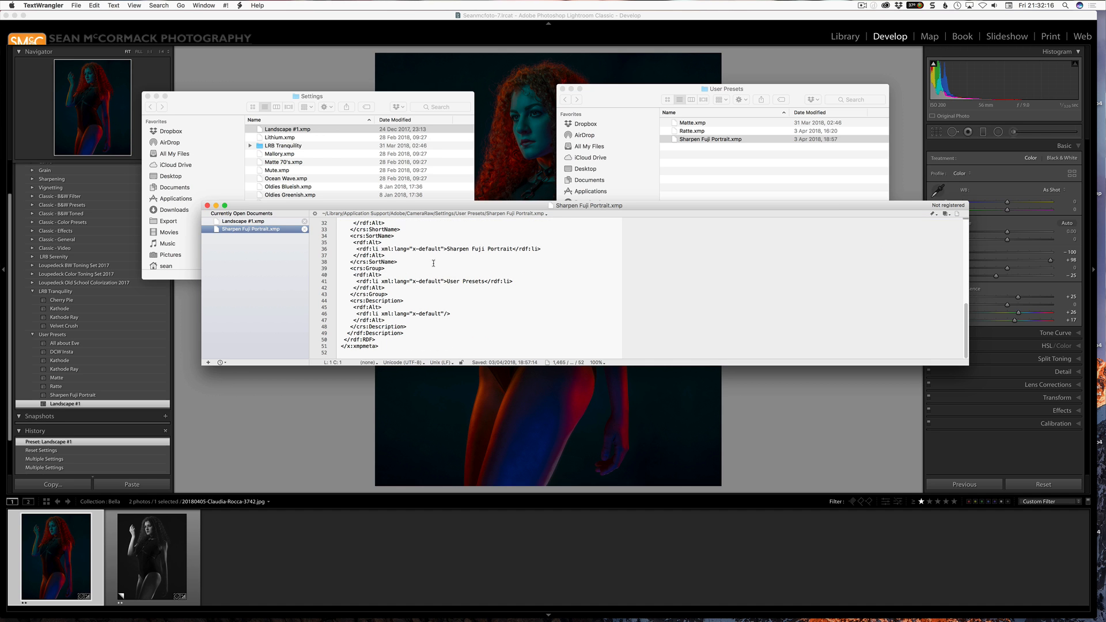
scroll(486, 252, "up", 3)
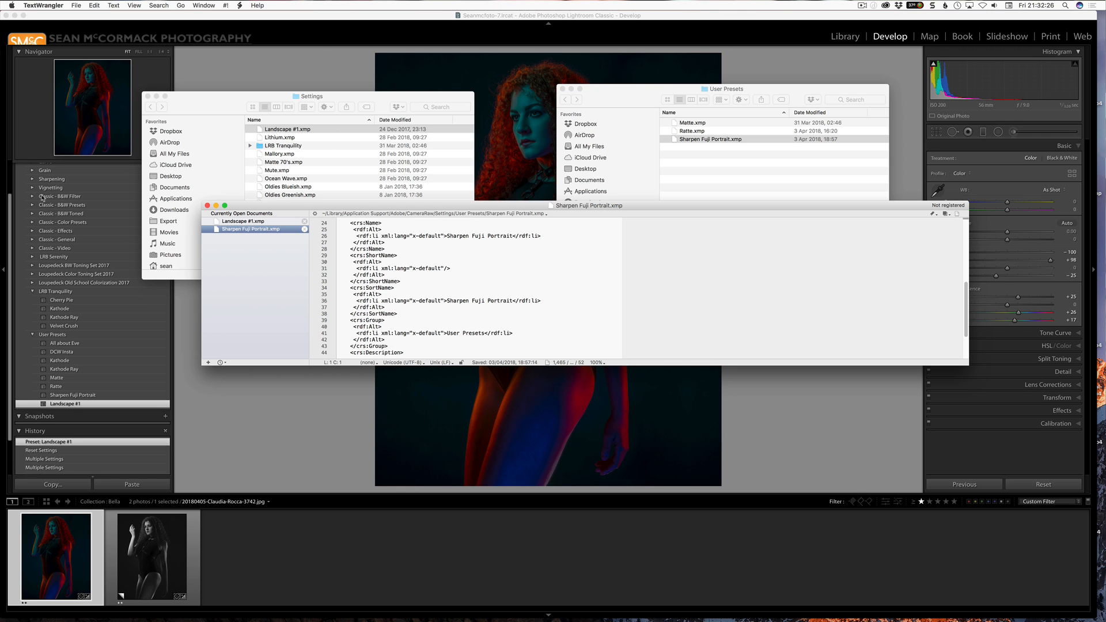
Expand the LRB Serenity preset group in Lightroom and reveal the Arctic preset's file in Finder.
scroll(75, 217, "up", 3)
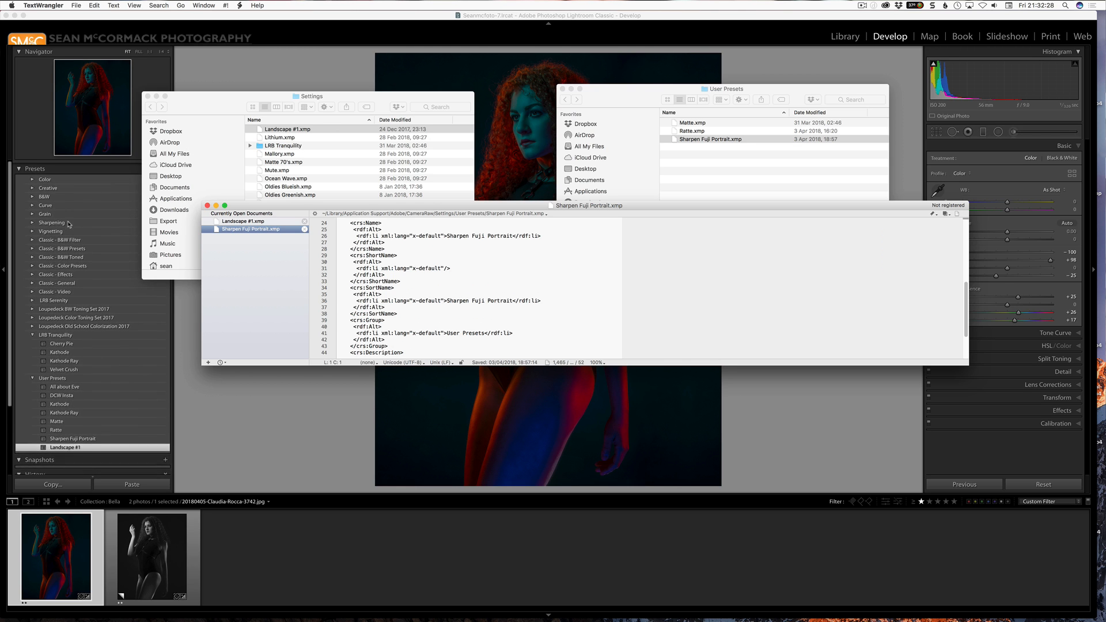
left_click(33, 300)
left_click(33, 300)
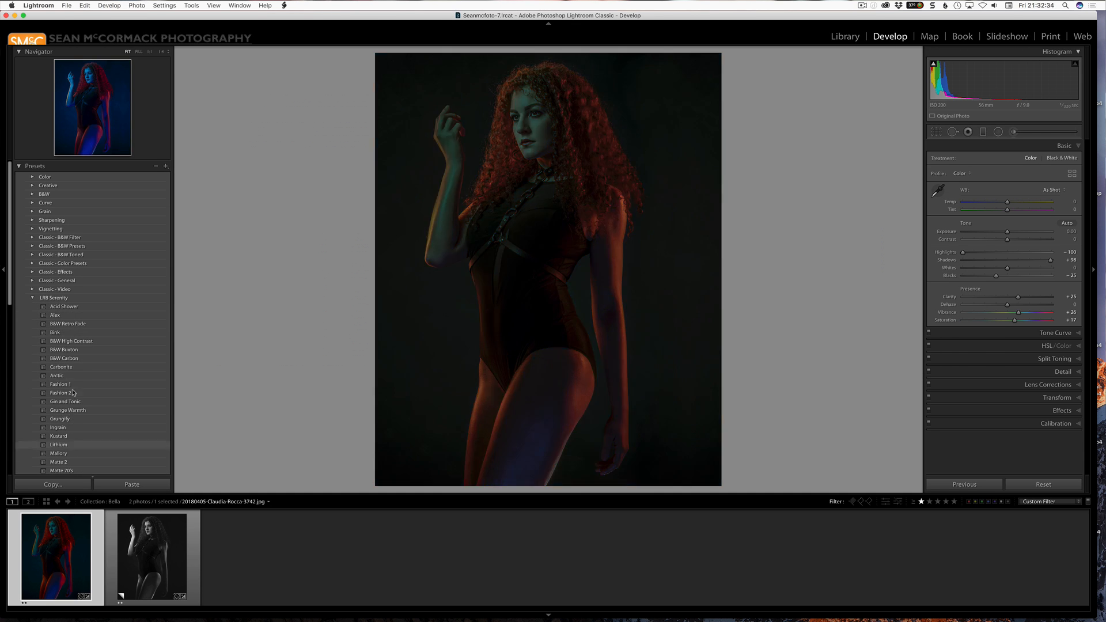
right_click(99, 376)
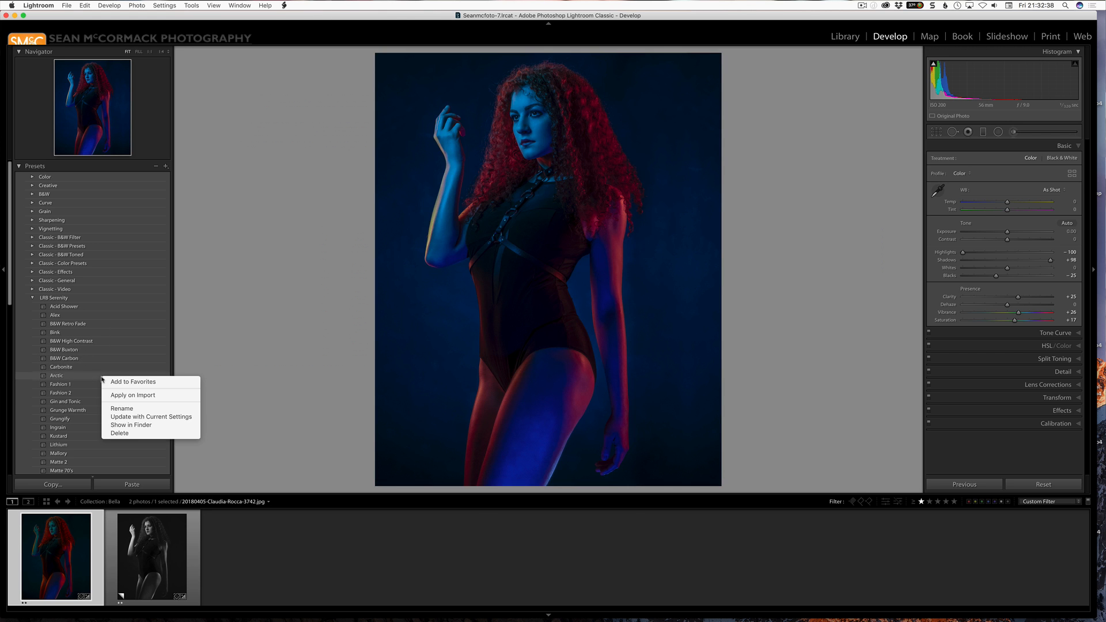
left_click(160, 426)
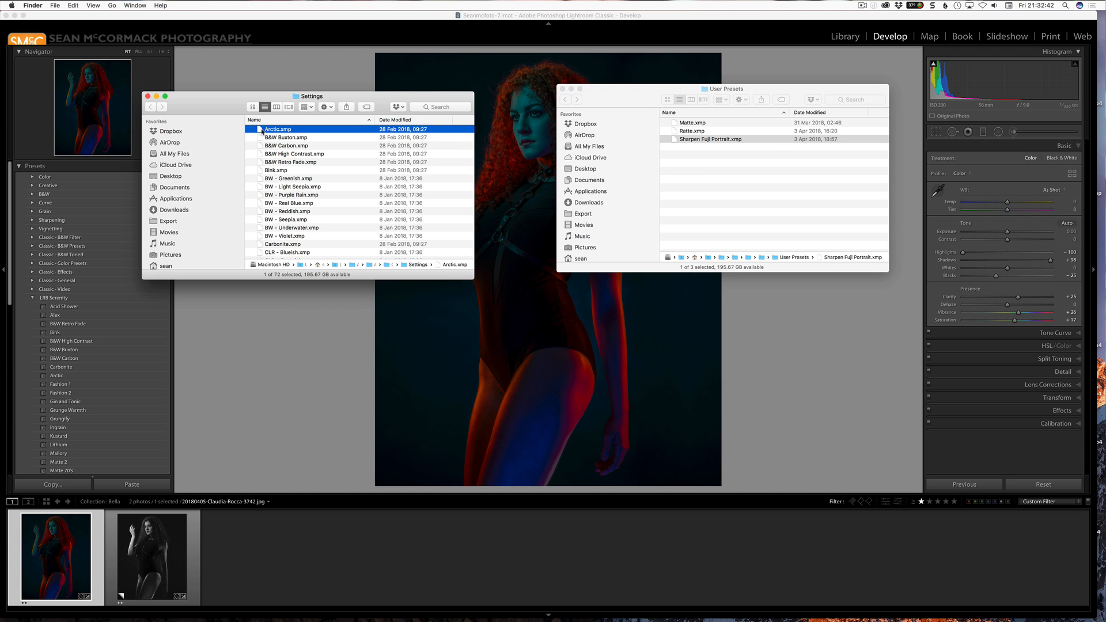
Open Arctic.xmp from the Settings folder in TextWrangler and examine its name, sort name and group entries.
left_click_drag(262, 131, 714, 592)
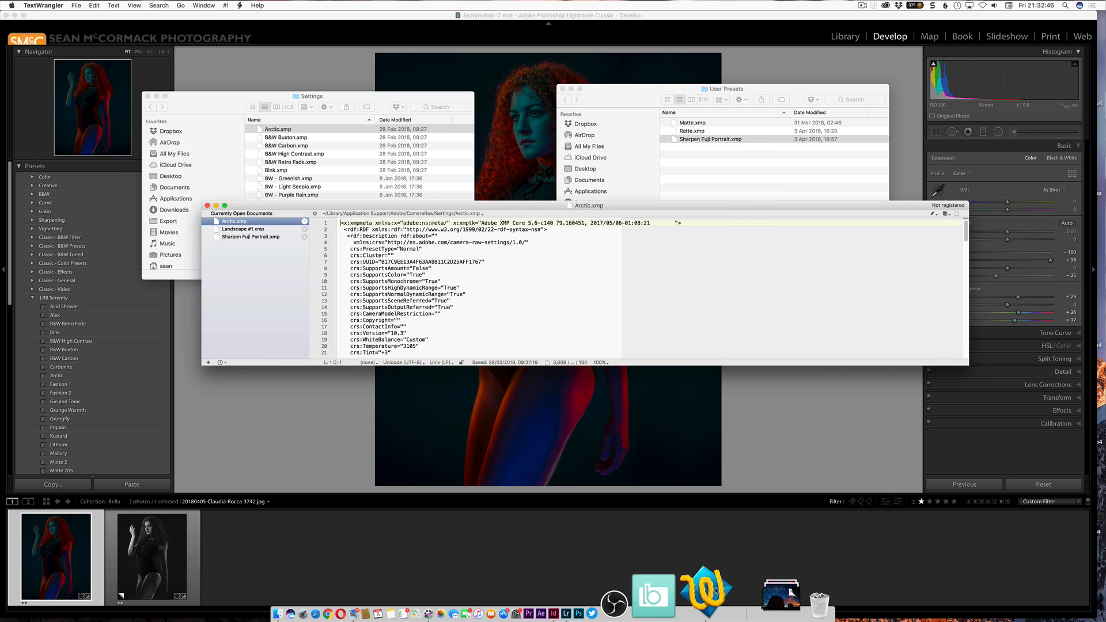
scroll(465, 320, "down", 15)
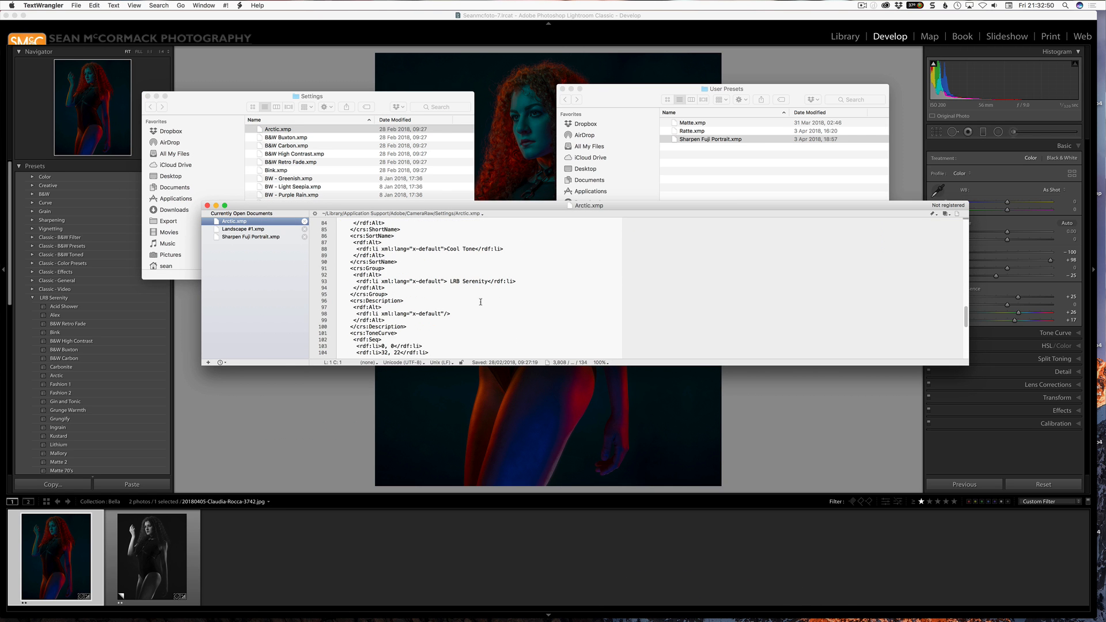
scroll(481, 302, "up", 1)
scroll(482, 297, "up", 2)
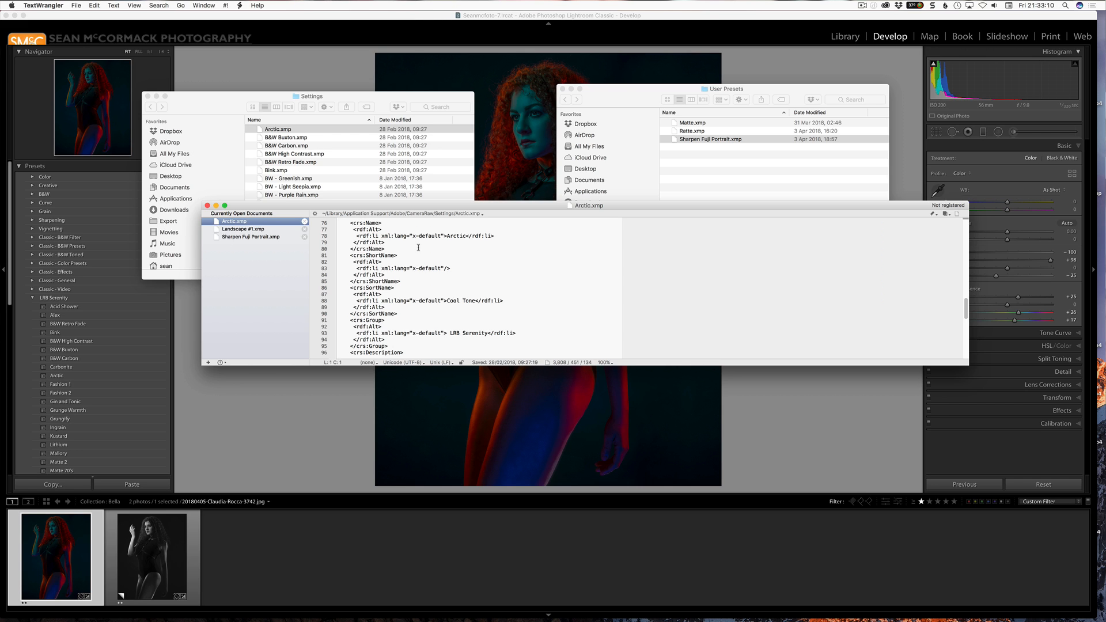
Switch back to Lightroom, reduce the applied adjustments to 4 with the OPAL Opacity Slider and raise Exposure to +1.25.
left_click(284, 450)
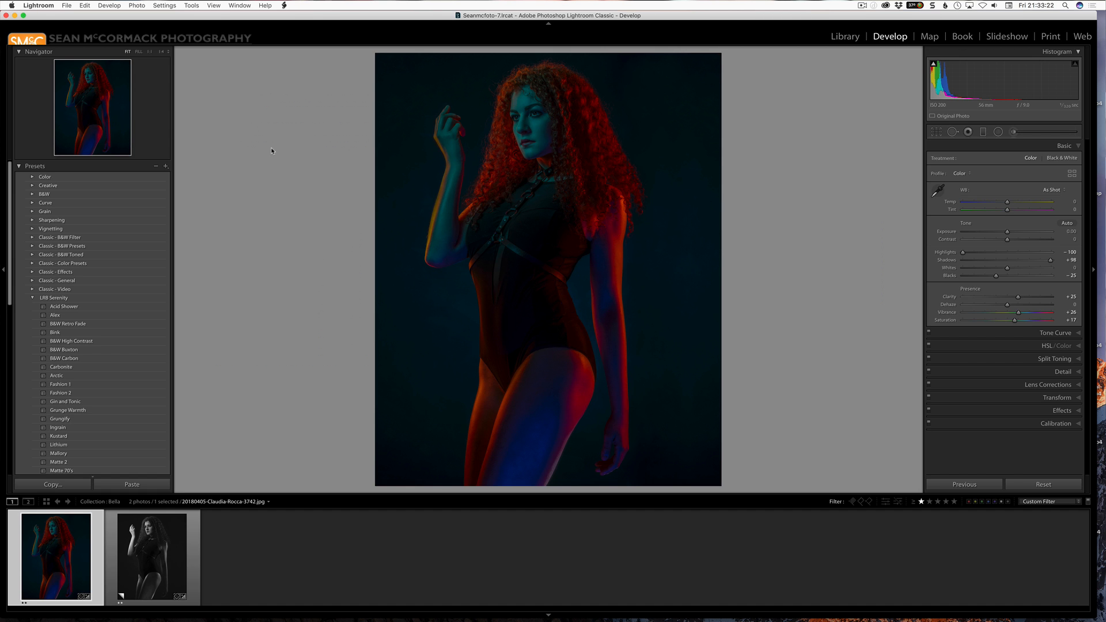
key("ctrl+o")
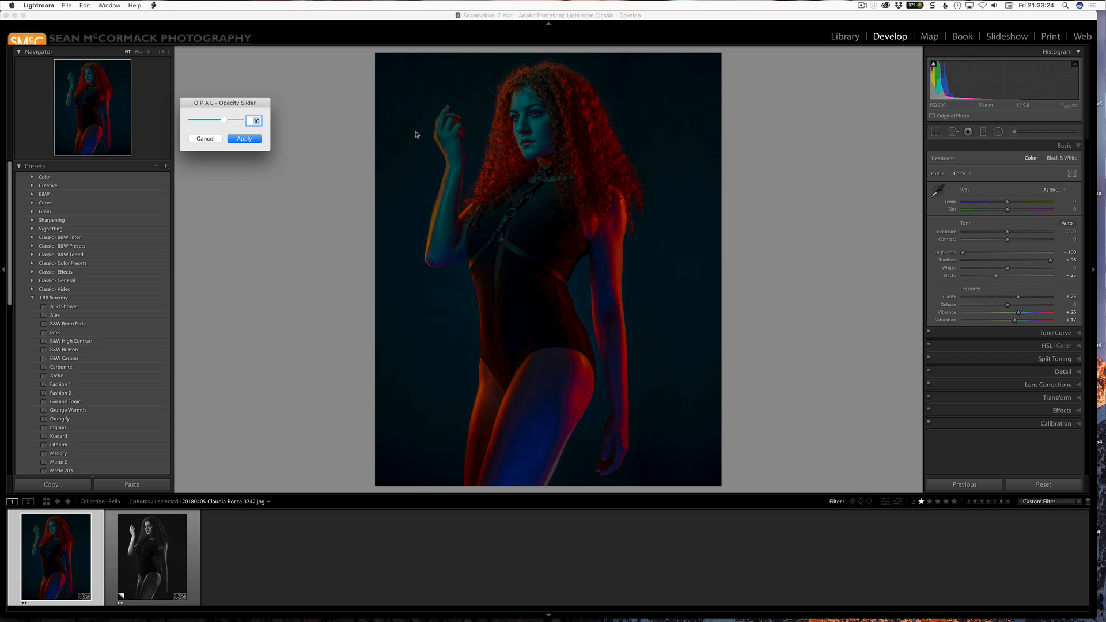
mouse_move(224, 120)
left_mouse_down()
mouse_move(203, 120)
mouse_move(248, 120)
mouse_move(206, 119)
left_mouse_up()
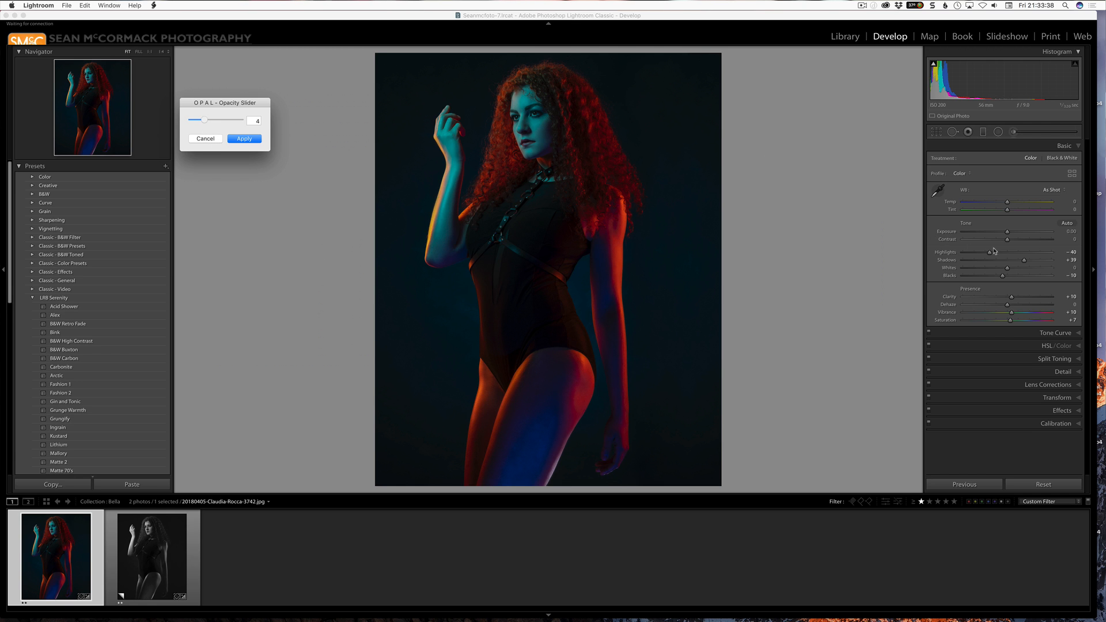
left_click_drag(1008, 231, 1018, 234)
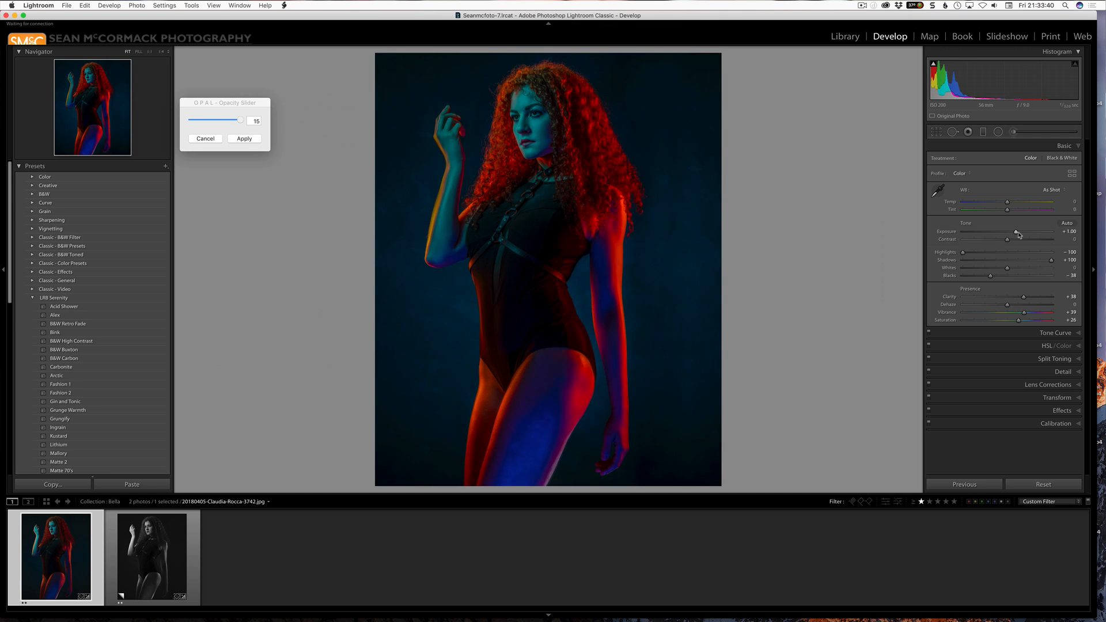
Vary the strength of the photo's applied adjustments in the OPAL Opacity Slider between 5 and 15, settling on 7.
left_click(223, 120)
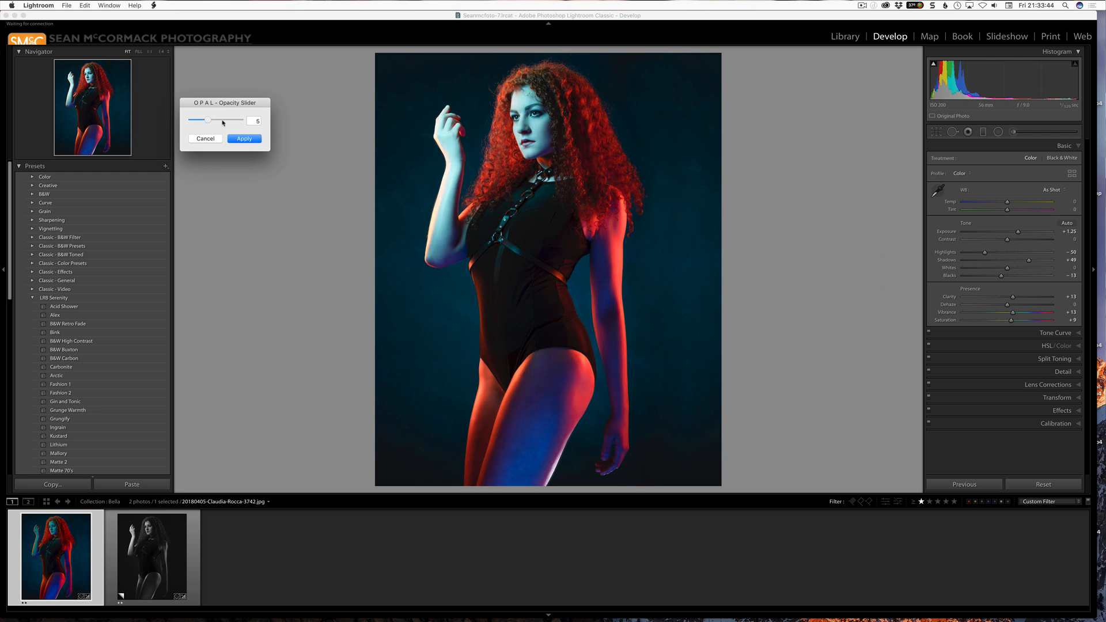
left_click_drag(223, 122, 208, 141)
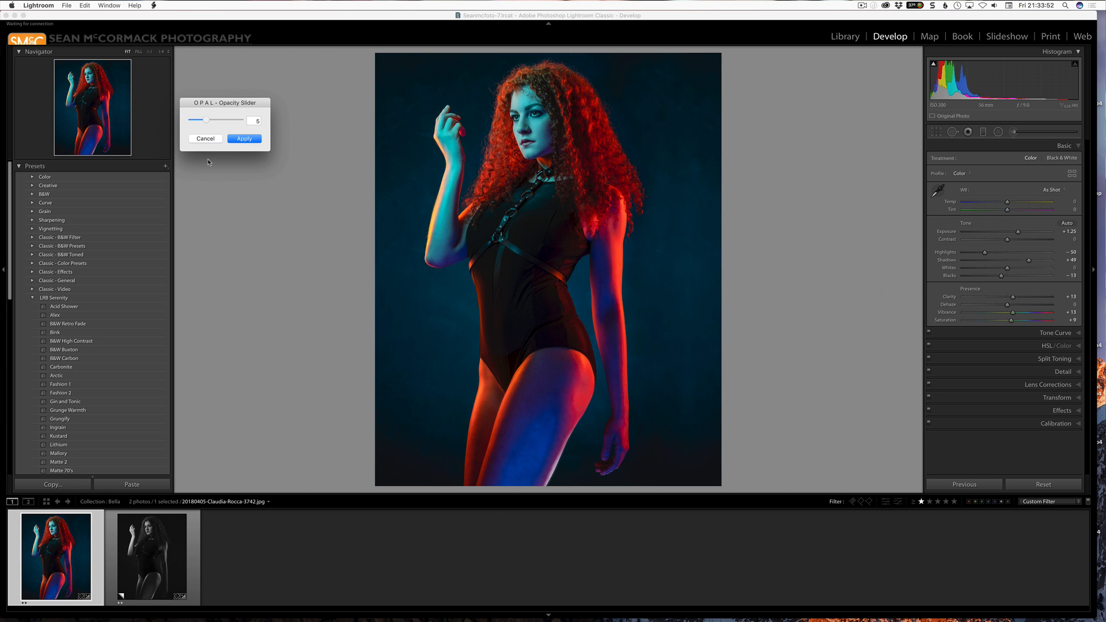
left_click(211, 138)
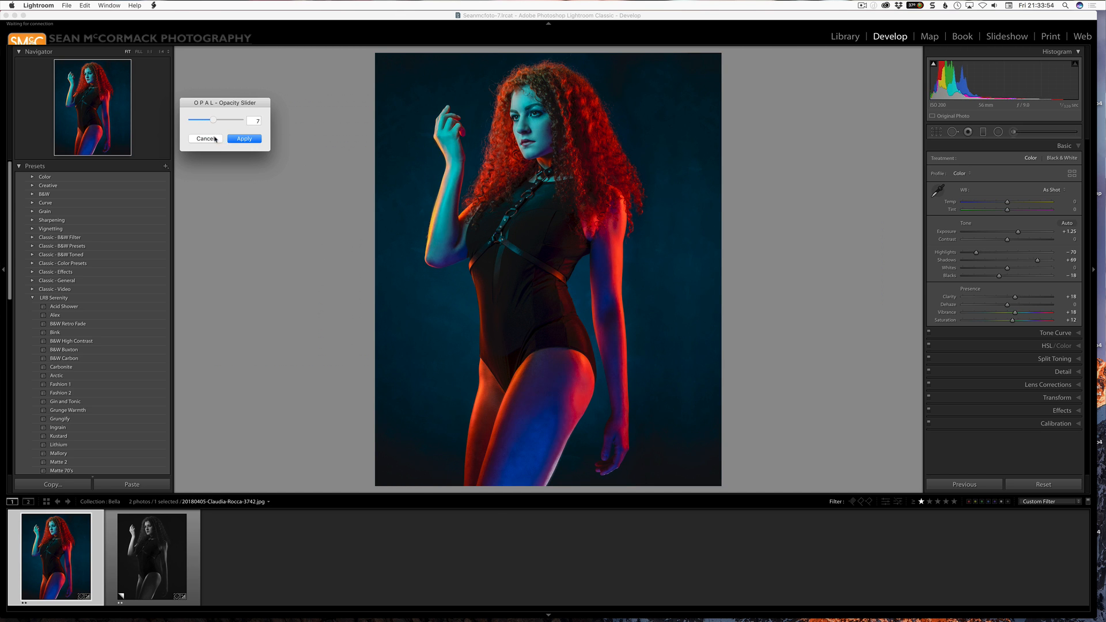